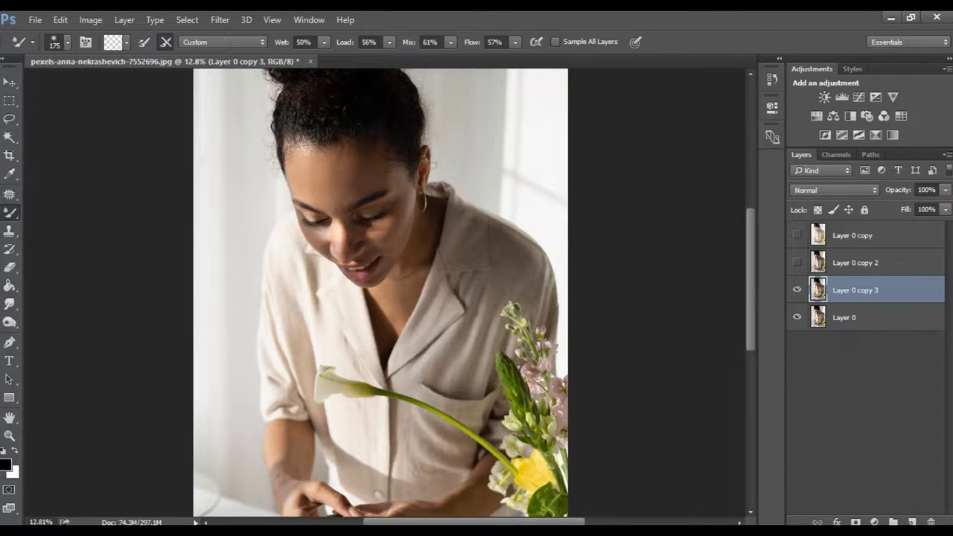
# Brighten the portrait with Brightness/Contrast at brightness 17 and contrast 5.
pyautogui.scroll(2, 380, 292)
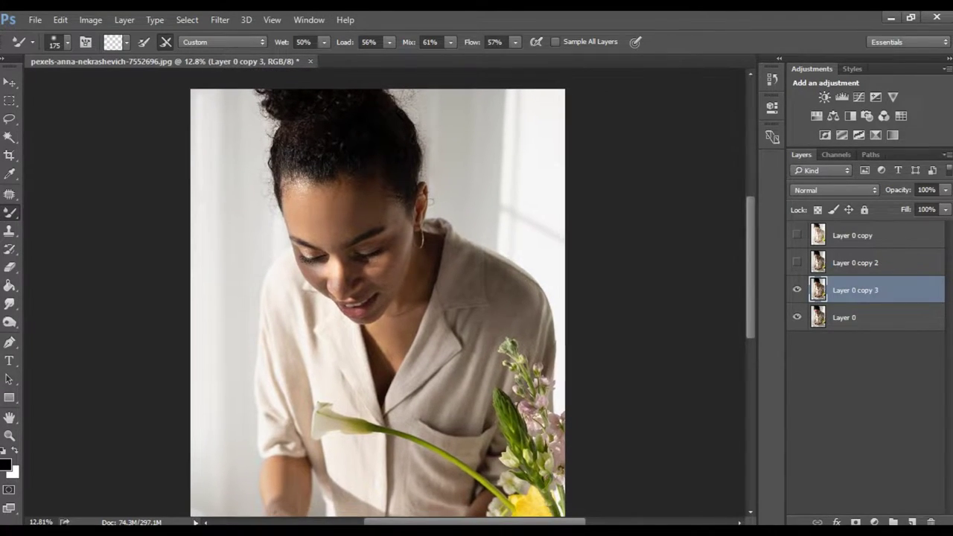
pyautogui.scroll(-2, 379, 292)
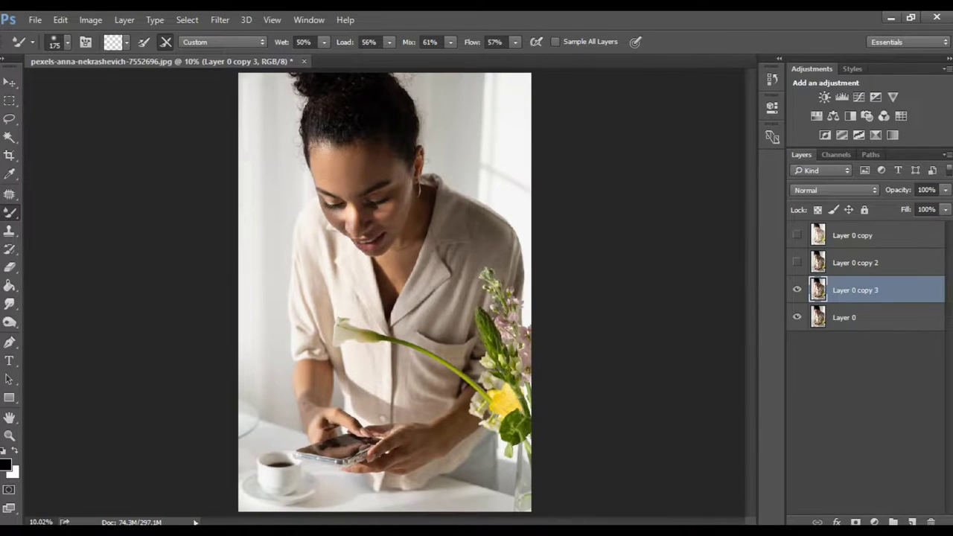
pyautogui.click(90, 19)
pyautogui.moveTo(111, 55)
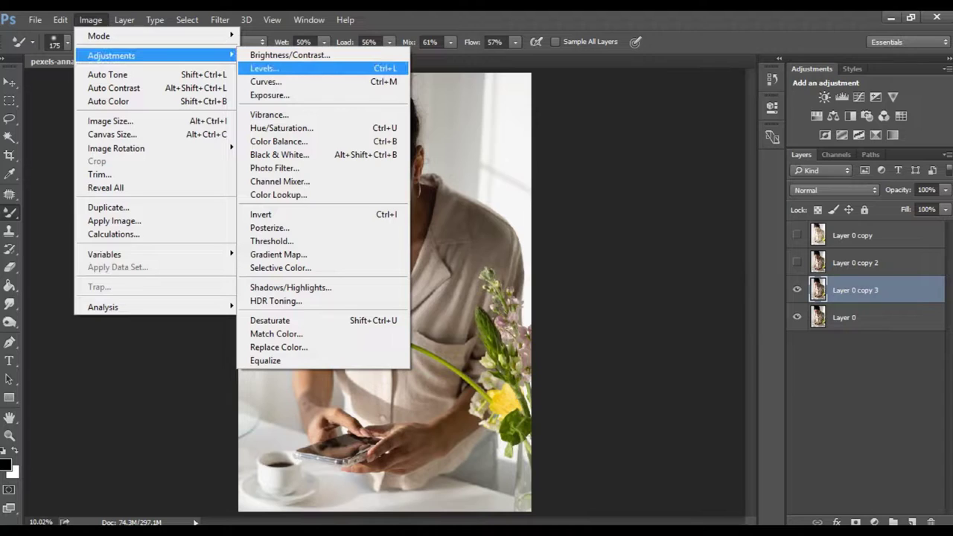
pyautogui.click(290, 56)
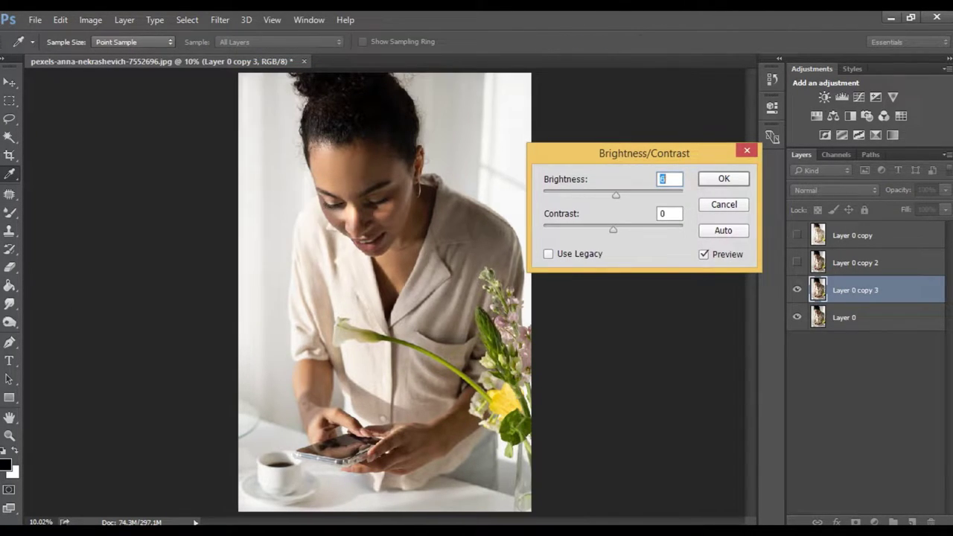
pyautogui.hotkey('shift', 'Up')
pyautogui.hotkey('shift', 'Up')
pyautogui.press('Up')
pyautogui.press('Up')
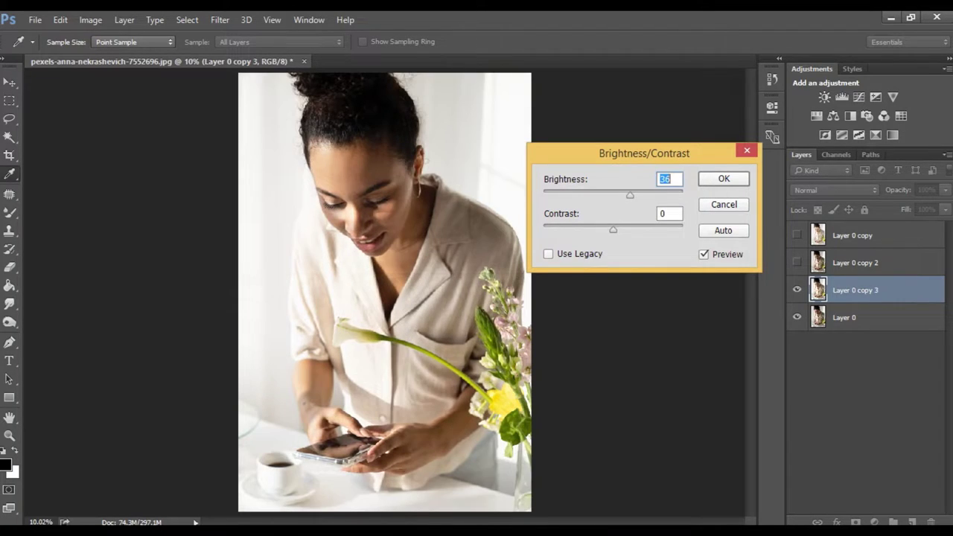
pyautogui.press('Tab')
pyautogui.press('Up')
pyautogui.press('Up')
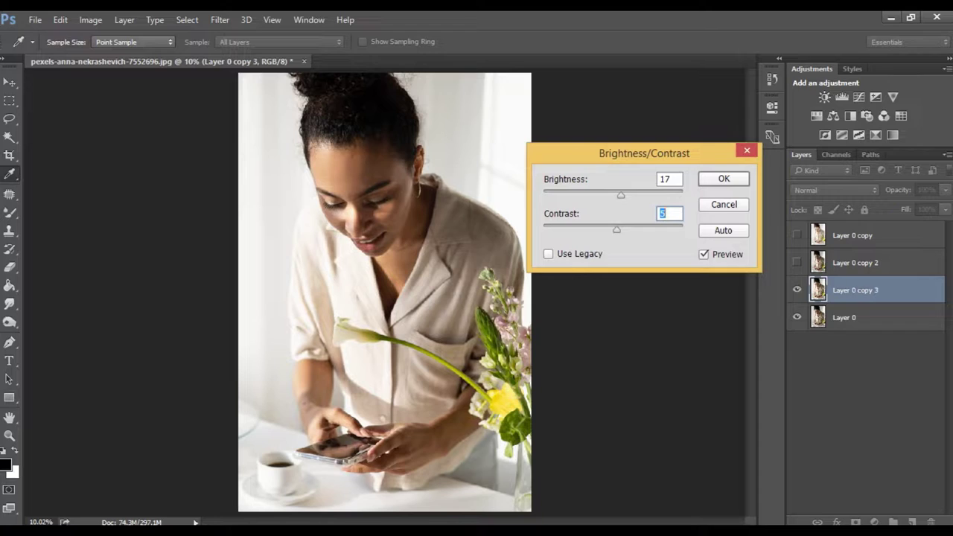
pyautogui.press('Return')
# Move through the Image > Adjustments menu to the Levels command.
pyautogui.press('Left')
pyautogui.press('Down')
pyautogui.press('Down')
pyautogui.press('Right')
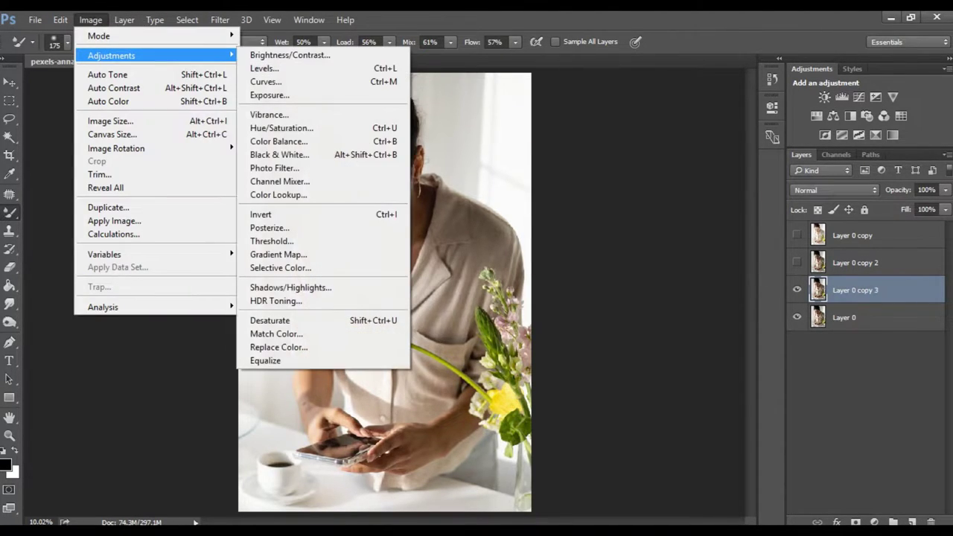
pyautogui.press('Down')
# Lift the midtones with a Levels gamma of 1.15.
pyautogui.press('Return')
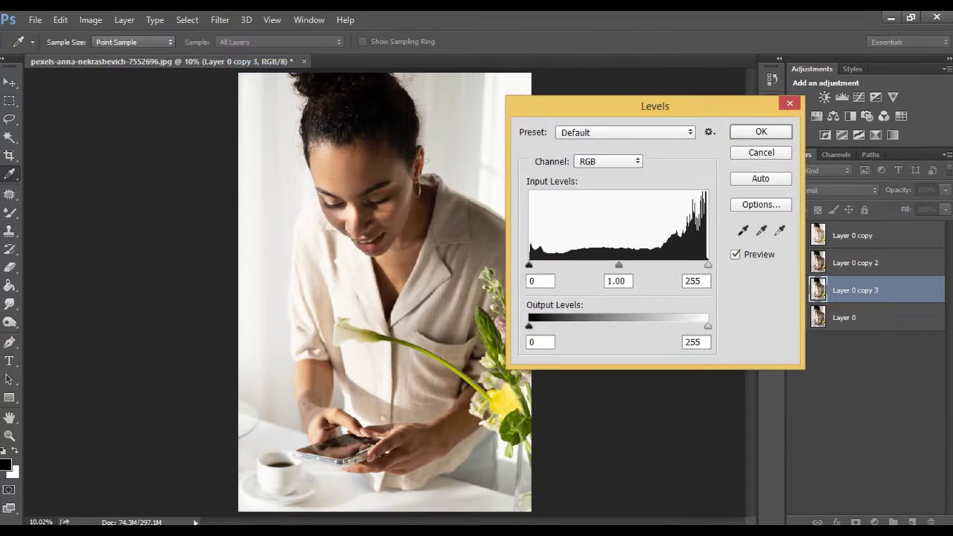
pyautogui.moveTo(618, 265)
pyautogui.mouseDown()
pyautogui.moveTo(632, 265)
pyautogui.moveTo(595, 265)
pyautogui.mouseUp()
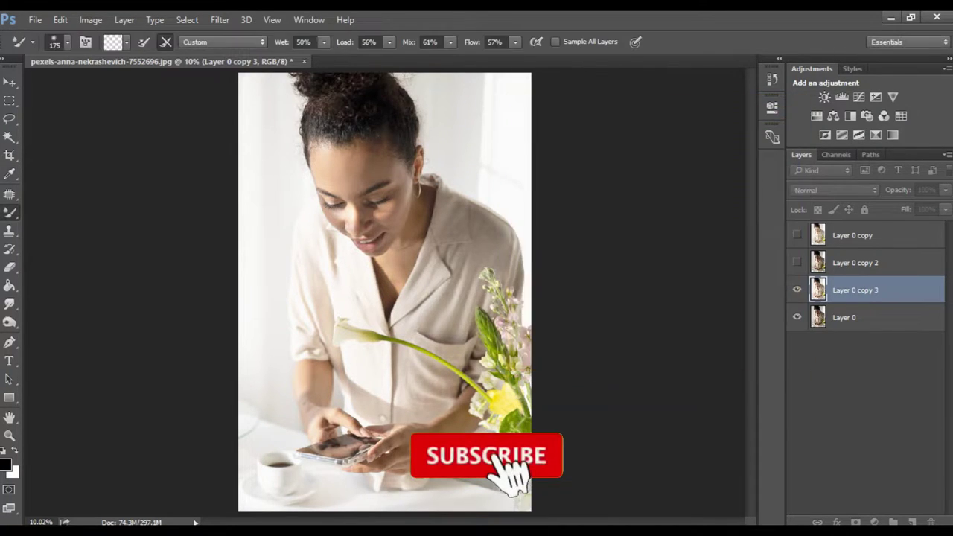
pyautogui.hotkey('alt', 'i')
pyautogui.press('j')
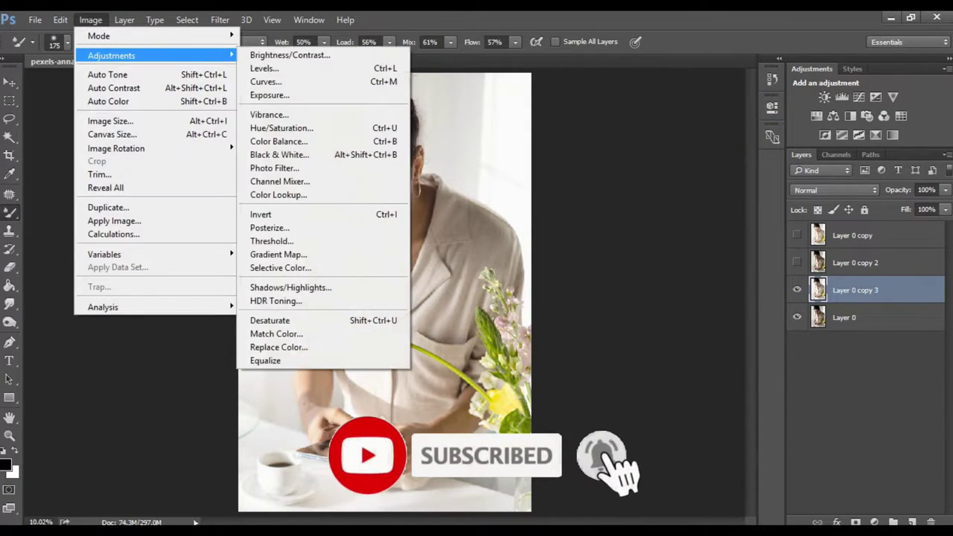
pyautogui.press('Down')
pyautogui.press('Down')
pyautogui.press('Down')
# Add a Curves midpoint raising input 103 to output 125.
pyautogui.press('Up')
pyautogui.press('Return')
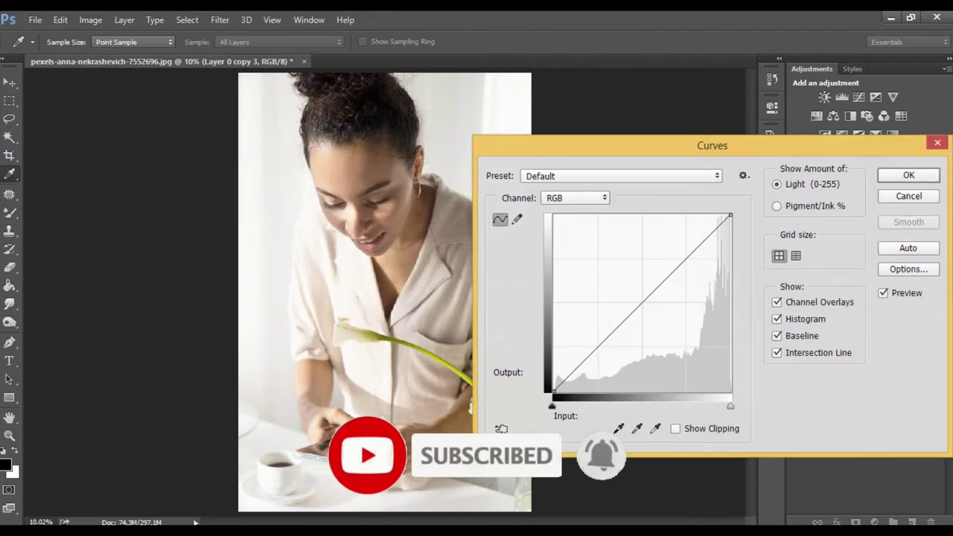
pyautogui.click(623, 298)
pyautogui.moveTo(622, 298); pyautogui.dragTo(625, 304)
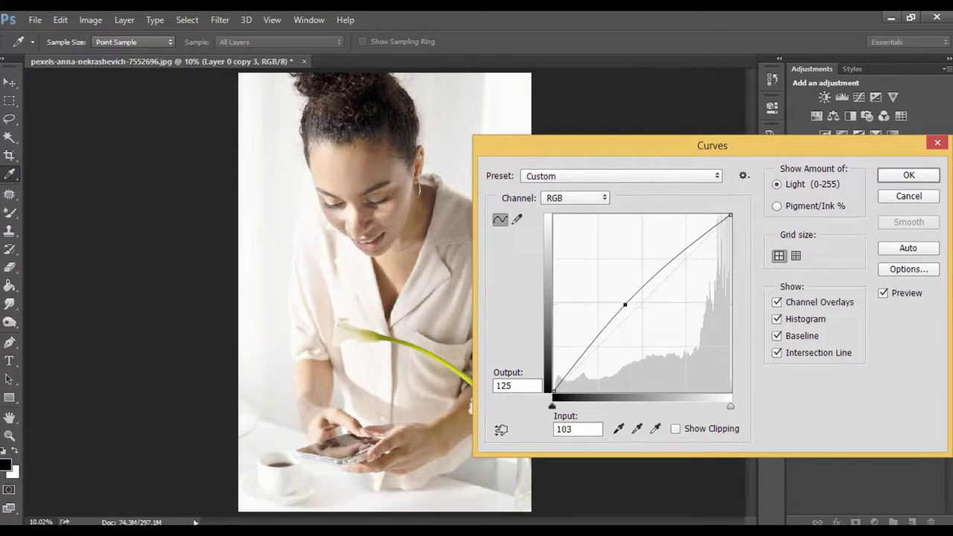
pyautogui.click(908, 175)
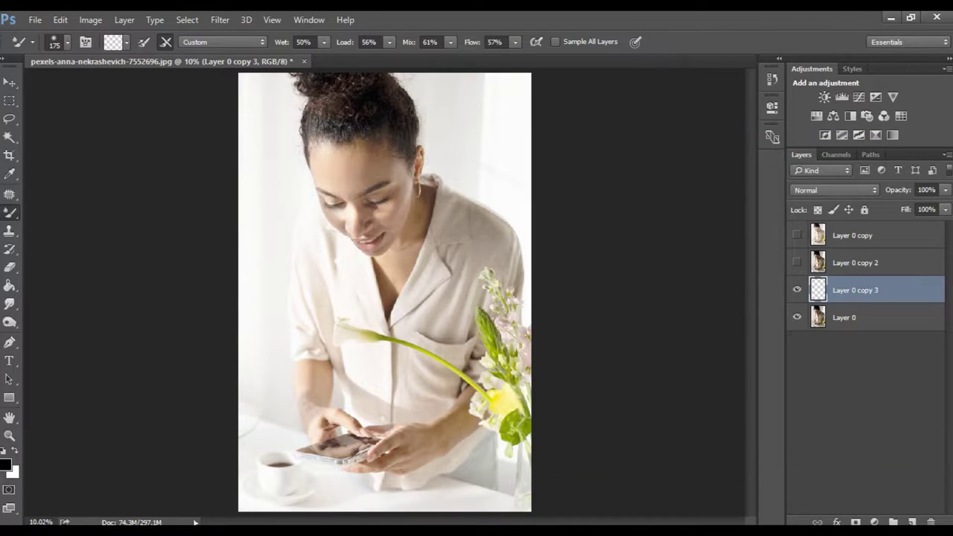
pyautogui.click(90, 20)
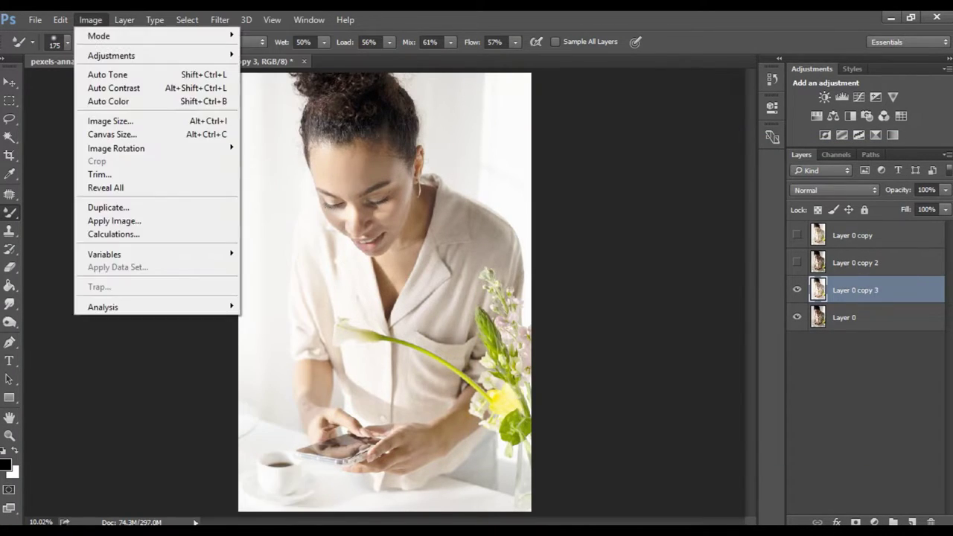
# Apply a Hue/Saturation adjustment with the hue shifted to +1.
pyautogui.click(90, 20)
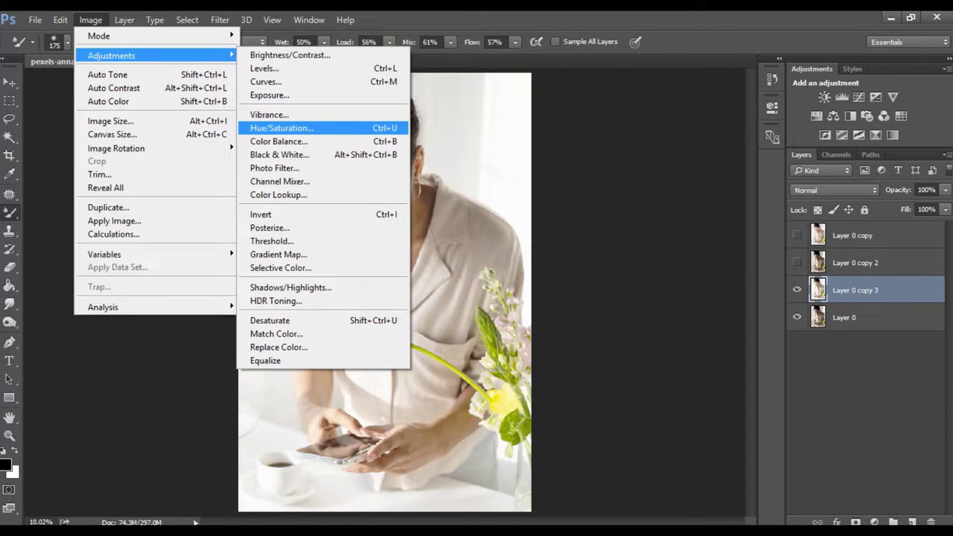
pyautogui.press('Return')
pyautogui.moveTo(475, 102); pyautogui.dragTo(613, 120)
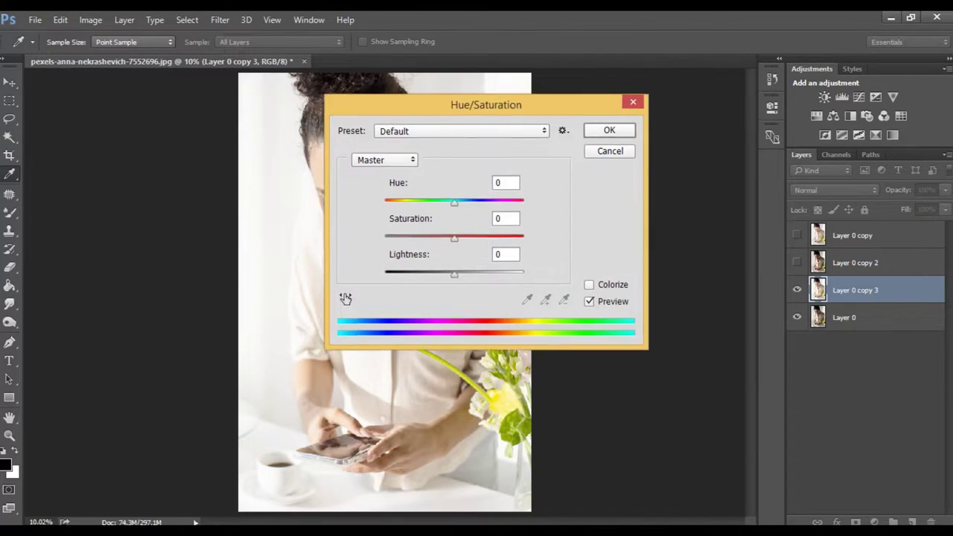
pyautogui.press('Down')
pyautogui.press('Down')
pyautogui.press('Down')
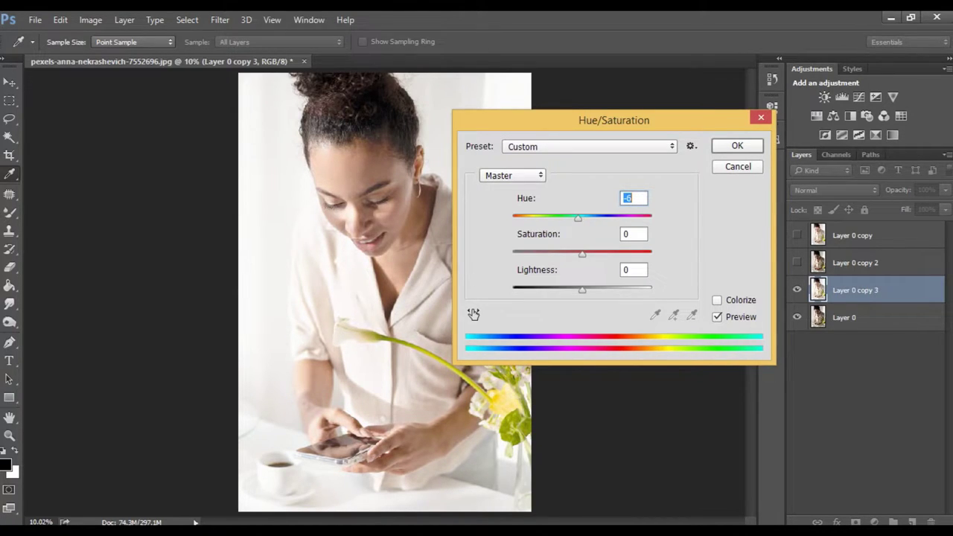
pyautogui.press('Up')
pyautogui.press('Up')
pyautogui.press('Up')
pyautogui.press('Up')
pyautogui.press('Up')
pyautogui.press('Up')
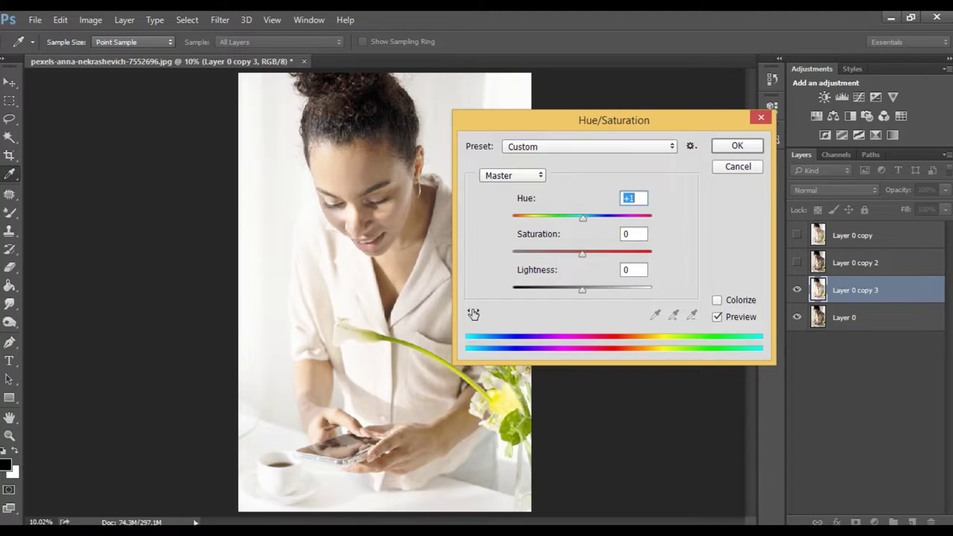
pyautogui.press('Return')
pyautogui.press('b')
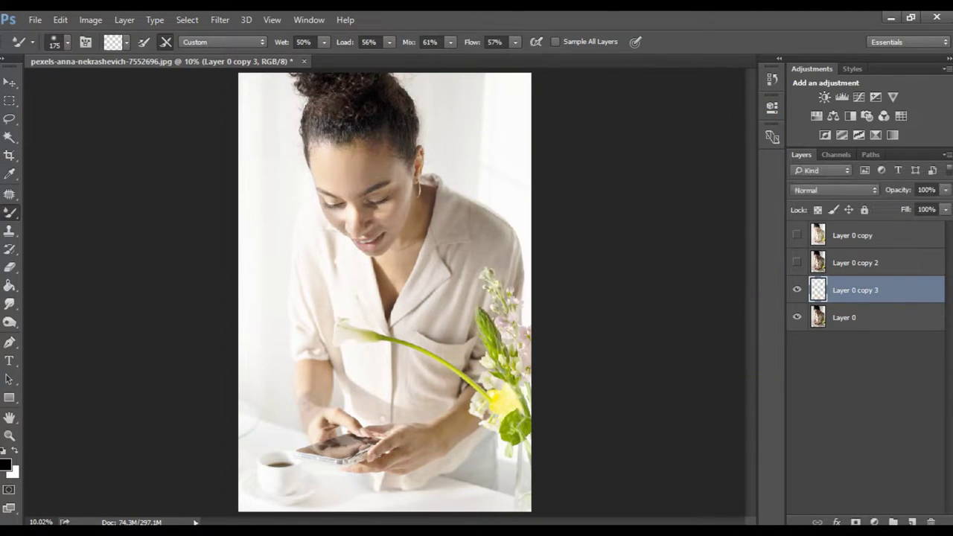
pyautogui.click(90, 19)
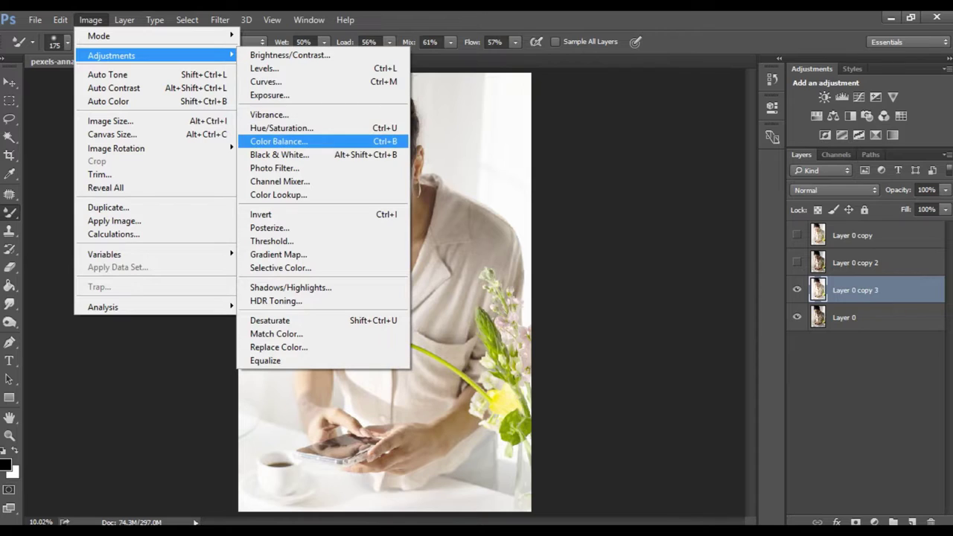
pyautogui.click(279, 142)
pyautogui.moveTo(652, 186)
pyautogui.mouseDown()
pyautogui.moveTo(682, 186)
pyautogui.moveTo(661, 186)
pyautogui.mouseUp()
pyautogui.press('Down')
pyautogui.press('Down')
pyautogui.press('Down')
pyautogui.press('Up')
pyautogui.press('Up')
pyautogui.press('Down')
pyautogui.press('Down')
pyautogui.press('Down')
pyautogui.press('Up')
pyautogui.press('Up')
pyautogui.press('Up')
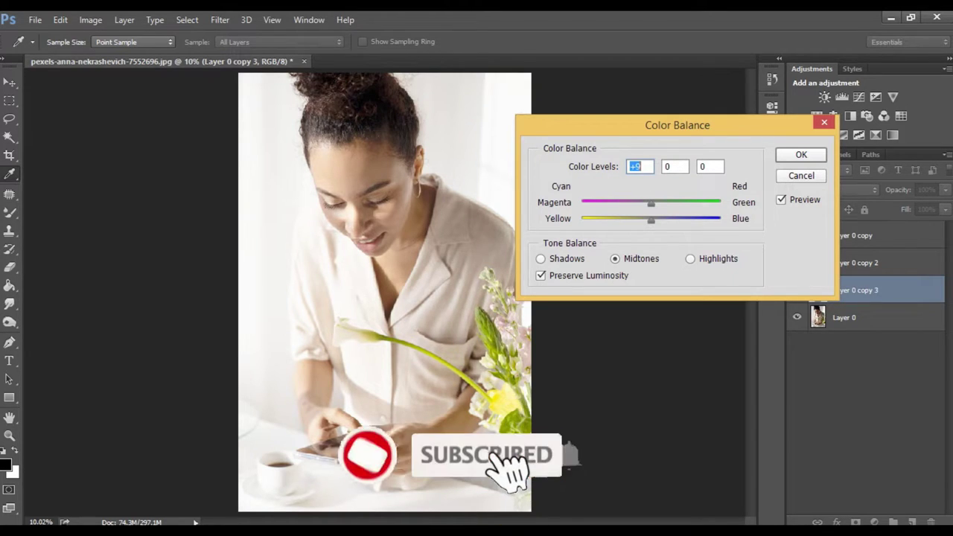
pyautogui.press('Return')
pyautogui.press('b')
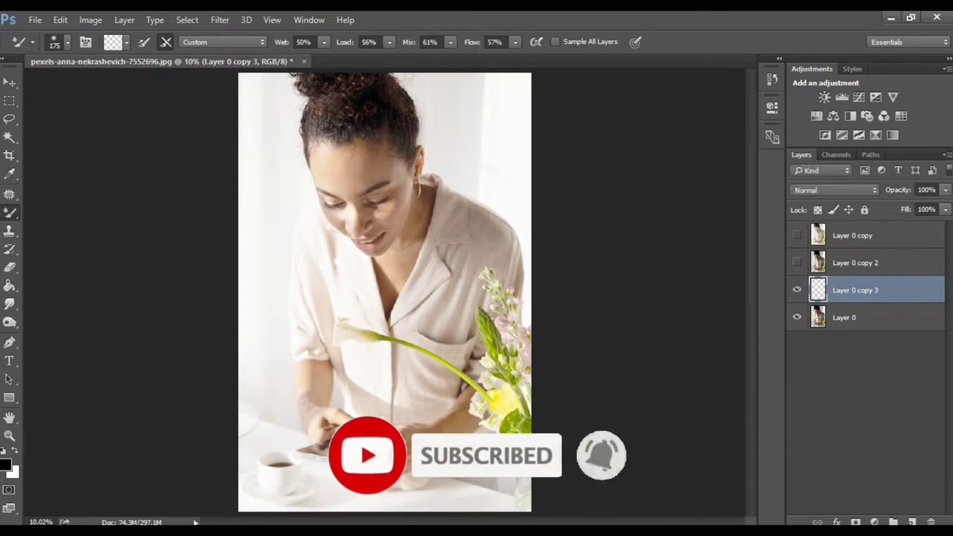
pyautogui.click(90, 19)
pyautogui.press('Right')
pyautogui.press('Down')
pyautogui.press('Down')
pyautogui.press('Down')
pyautogui.press('Down')
pyautogui.press('Down')
pyautogui.press('Down')
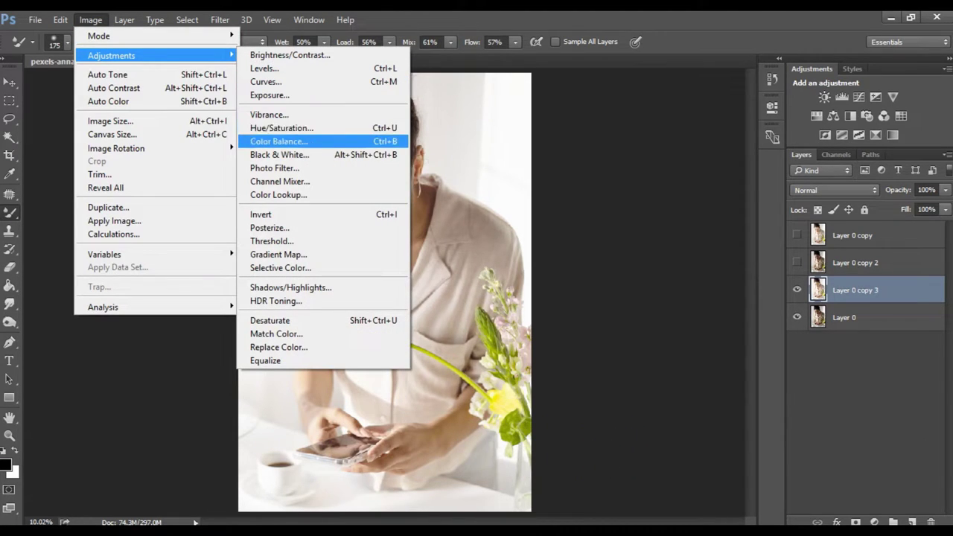
pyautogui.press('Down')
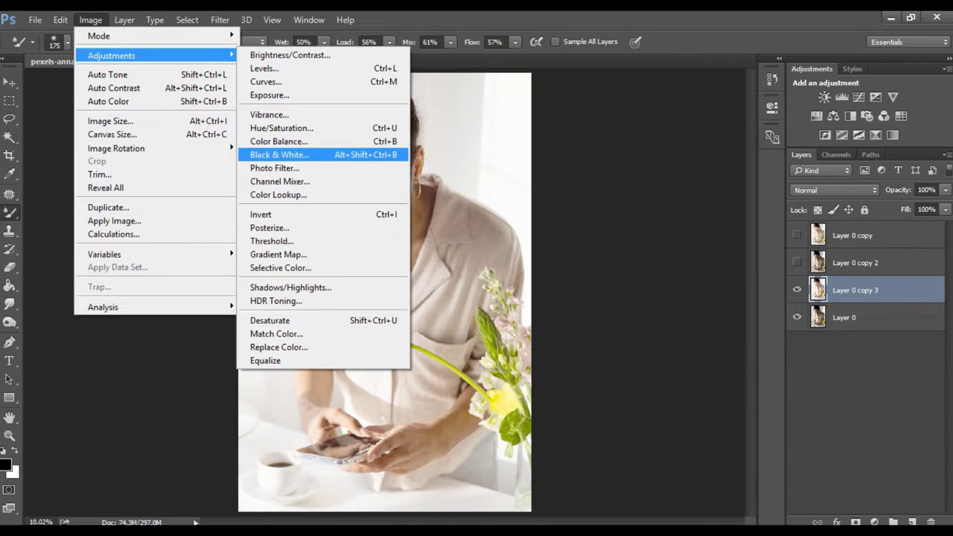
pyautogui.press('Down')
pyautogui.press('Down')
pyautogui.press('Down')
pyautogui.press('Down')
pyautogui.press('Escape')
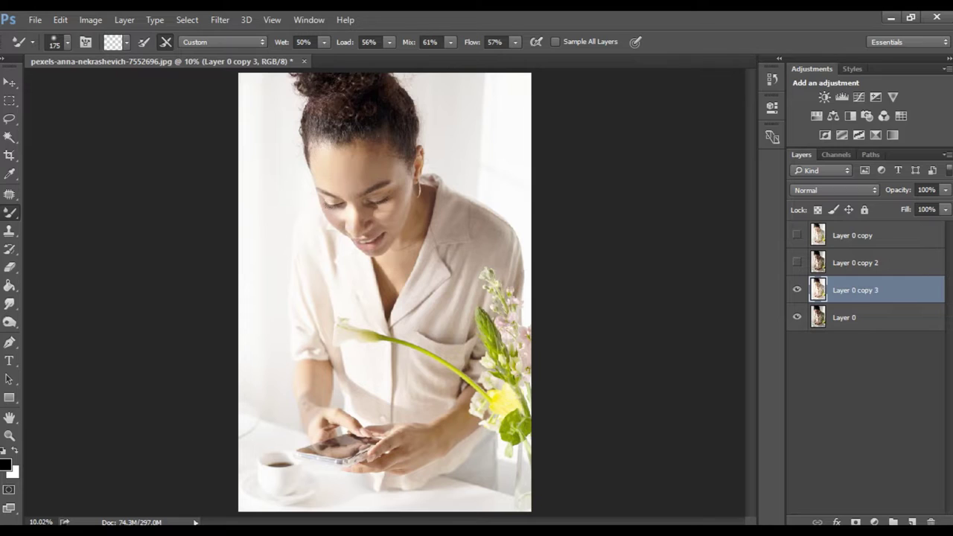
pyautogui.scroll(3, 355, 175)
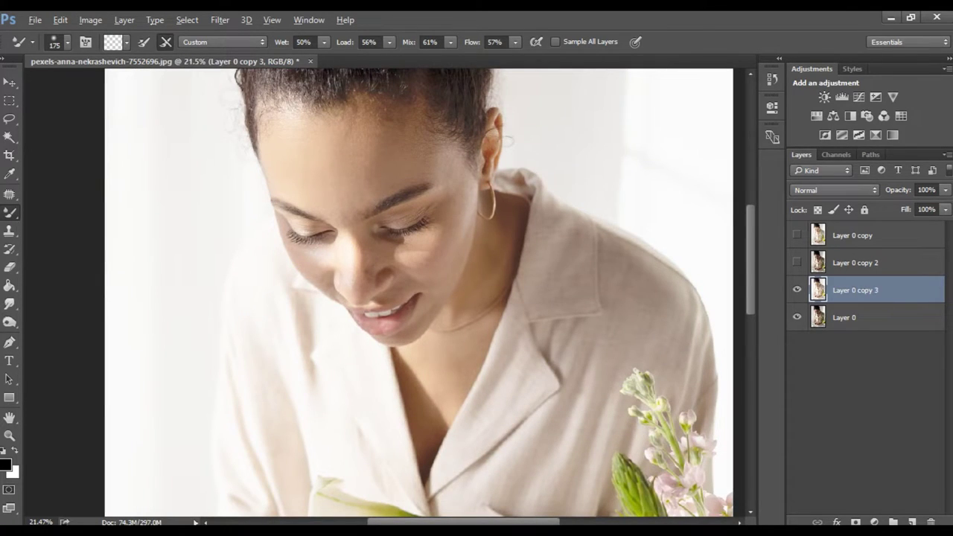
# Zoom in on the face and switch to the Mixer Brush Tool.
pyautogui.scroll(1, 399, 119)
pyautogui.scroll(1, 399, 119)
pyautogui.scroll(1, 399, 119)
pyautogui.scroll(1, 398, 119)
pyautogui.hscroll(5, 384, 296)
pyautogui.hscroll(-4, 384, 296)
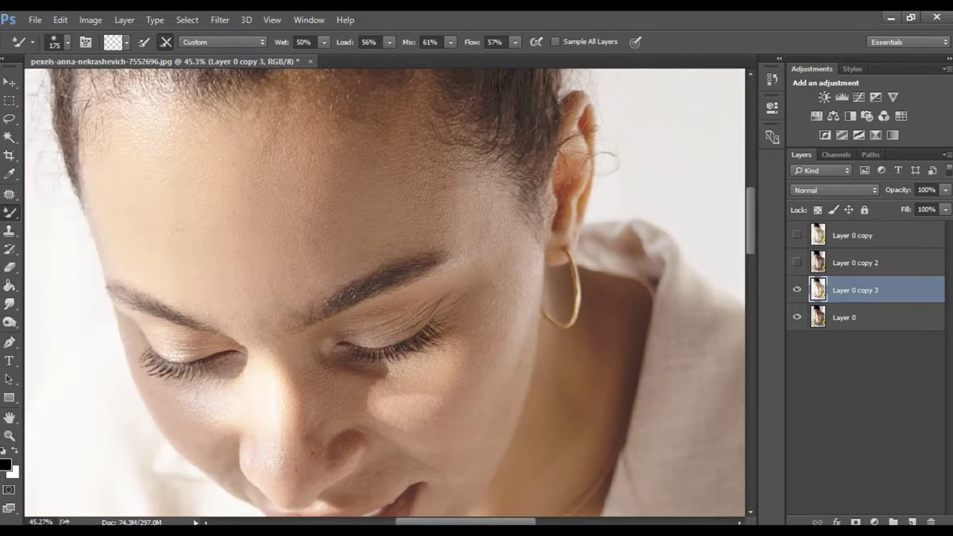
pyautogui.hscroll(5, 384, 291)
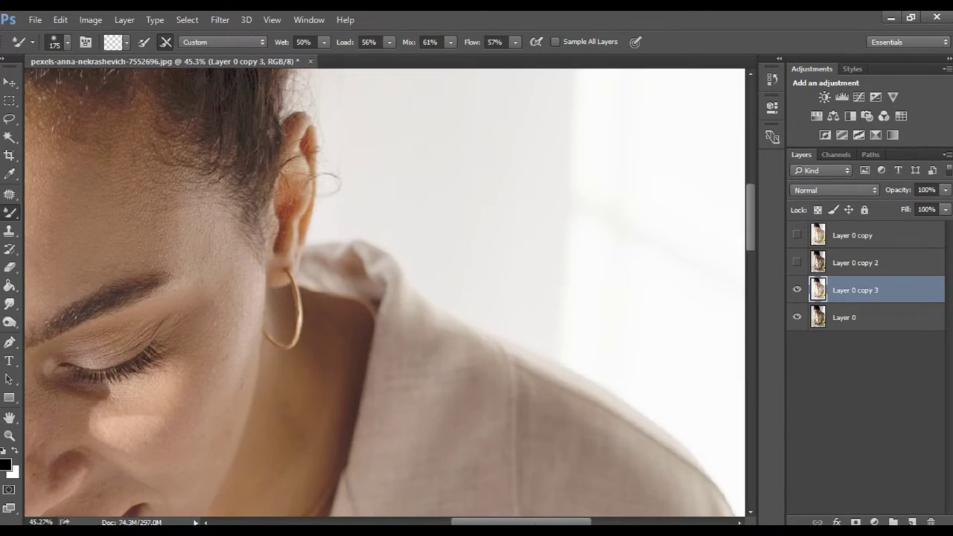
pyautogui.rightClick(10, 212)
pyautogui.click(74, 249)
# Set the Mixer Brush to Wet 50%, Load 50%, Mix 60% and Flow 40%.
pyautogui.hscroll(-3, 384, 292)
pyautogui.hscroll(-2, 384, 292)
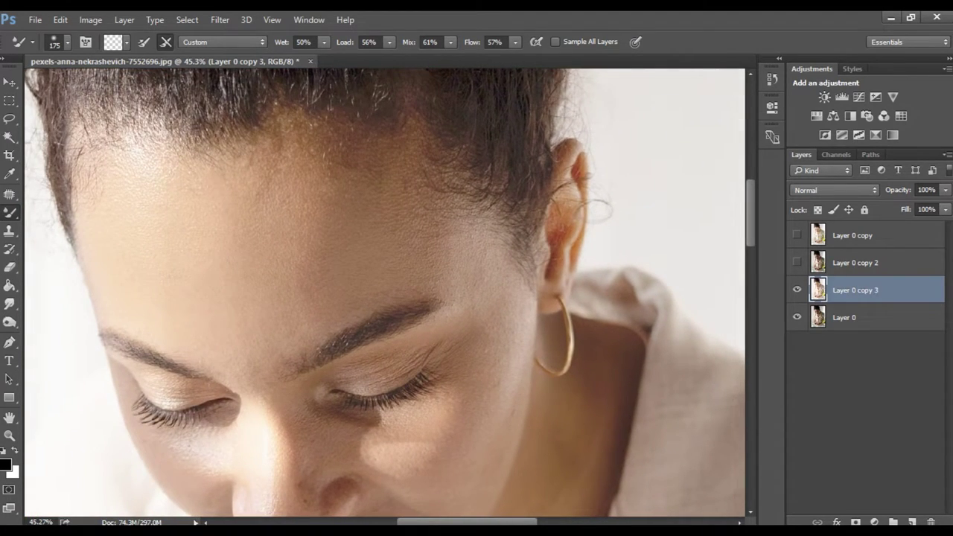
pyautogui.click(324, 42)
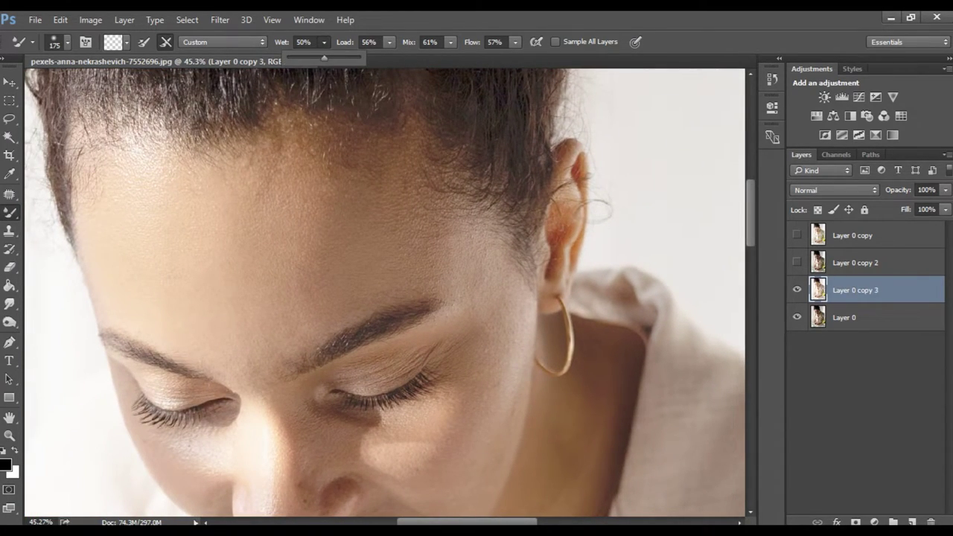
pyautogui.press('Return')
pyautogui.press('Tab')
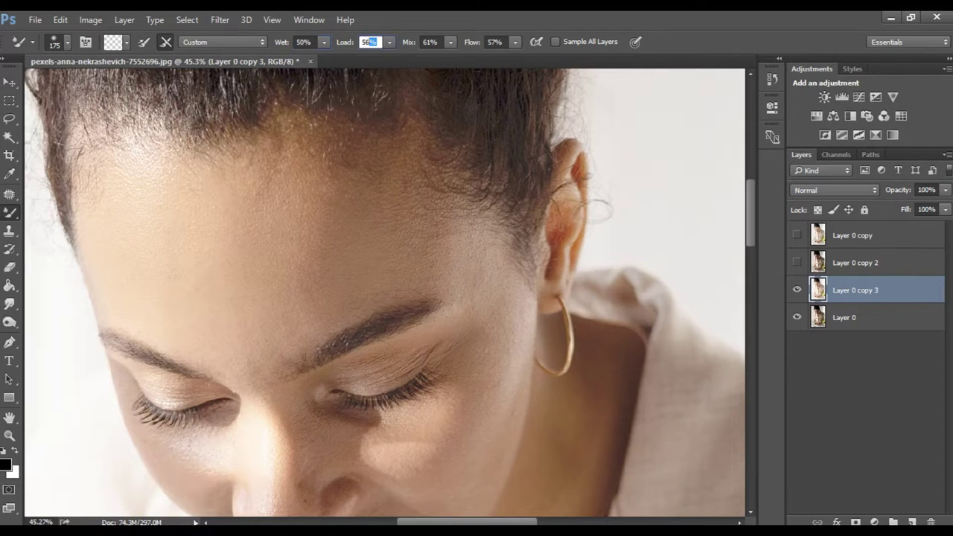
pyautogui.write('50')
pyautogui.click(449, 41)
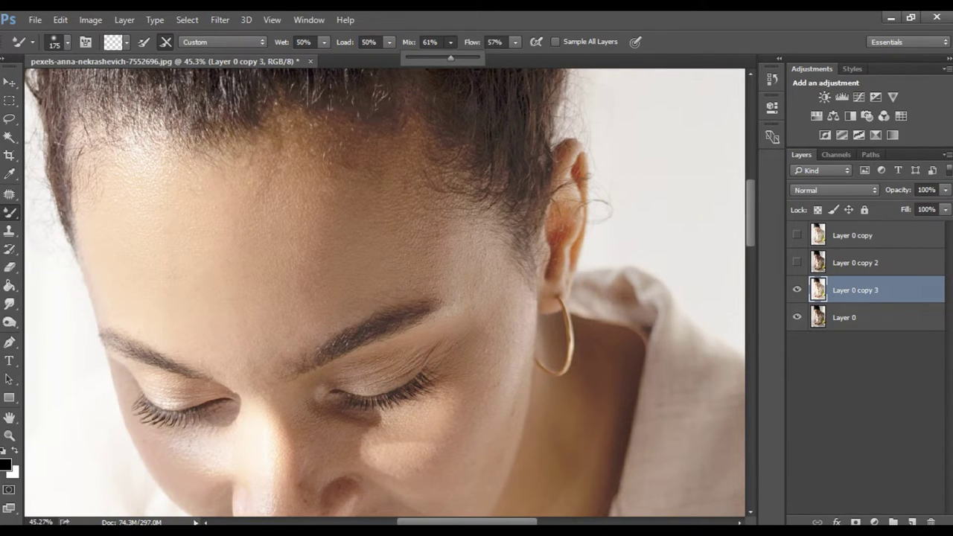
pyautogui.click(438, 41)
pyautogui.write('60')
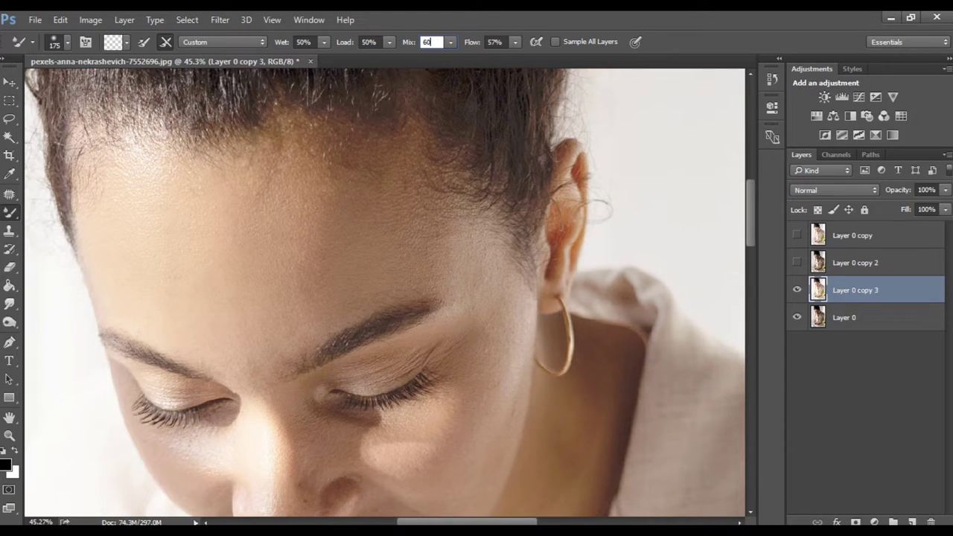
pyautogui.press('Tab')
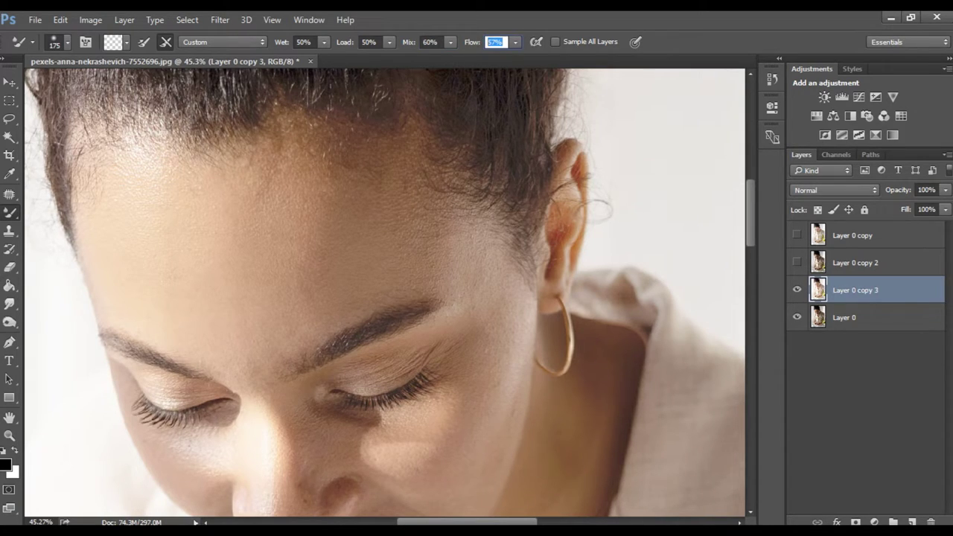
pyautogui.write('40')
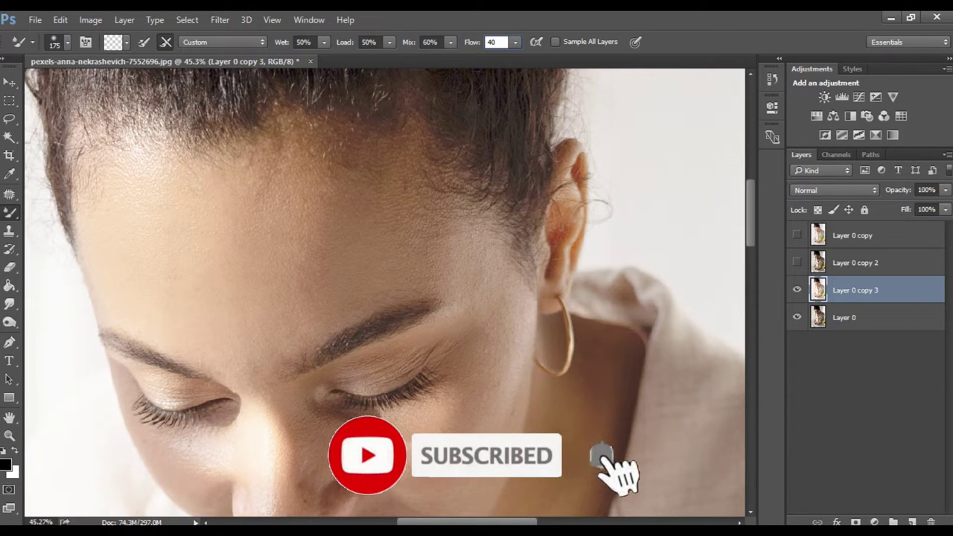
# Smooth the forehead skin with three Mixer Brush strokes at 40% flow.
pyautogui.press('Return')
pyautogui.moveTo(253, 160); pyautogui.dragTo(353, 239)
pyautogui.moveTo(234, 231)
pyautogui.mouseDown()
pyautogui.moveTo(312, 309)
pyautogui.moveTo(413, 242)
pyautogui.mouseUp()
pyautogui.moveTo(342, 216); pyautogui.dragTo(424, 201)
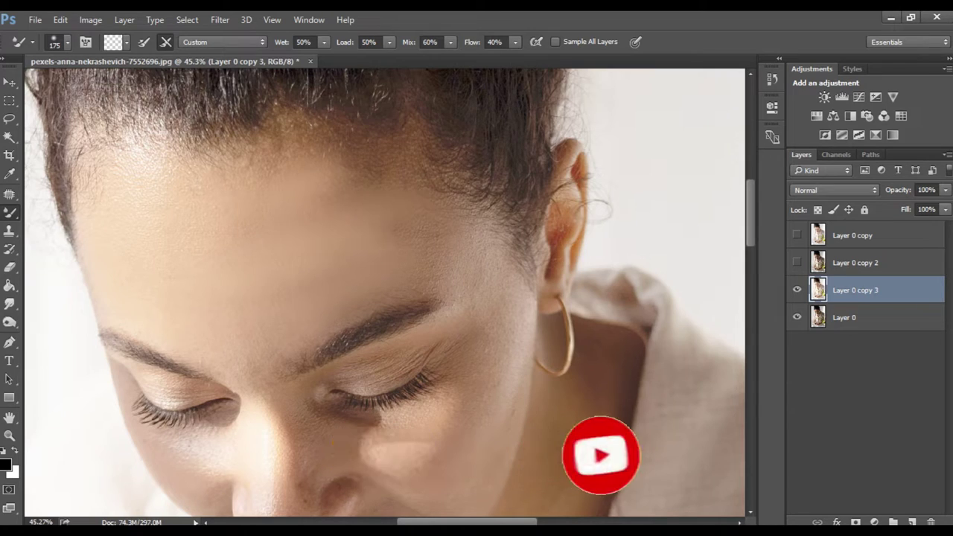
# Soften the cheek and skin just below the eye.
pyautogui.hscroll(3, 384, 292)
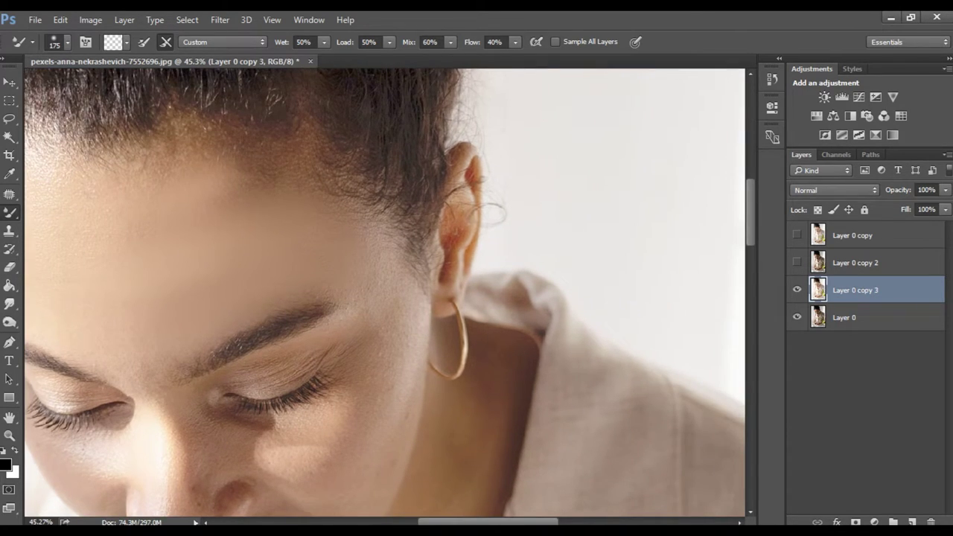
pyautogui.scroll(-3, 384, 292)
pyautogui.moveTo(290, 264)
pyautogui.mouseDown()
pyautogui.moveTo(234, 305)
pyautogui.moveTo(268, 265)
pyautogui.mouseUp()
pyautogui.moveTo(223, 294)
pyautogui.mouseDown()
pyautogui.moveTo(291, 249)
pyautogui.moveTo(190, 294)
pyautogui.mouseUp()
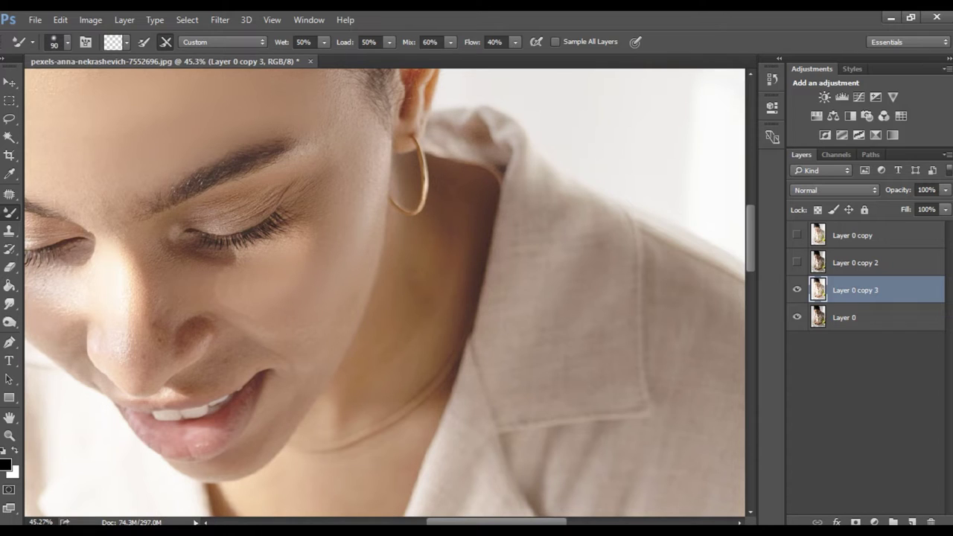
pyautogui.moveTo(227, 257); pyautogui.dragTo(177, 255)
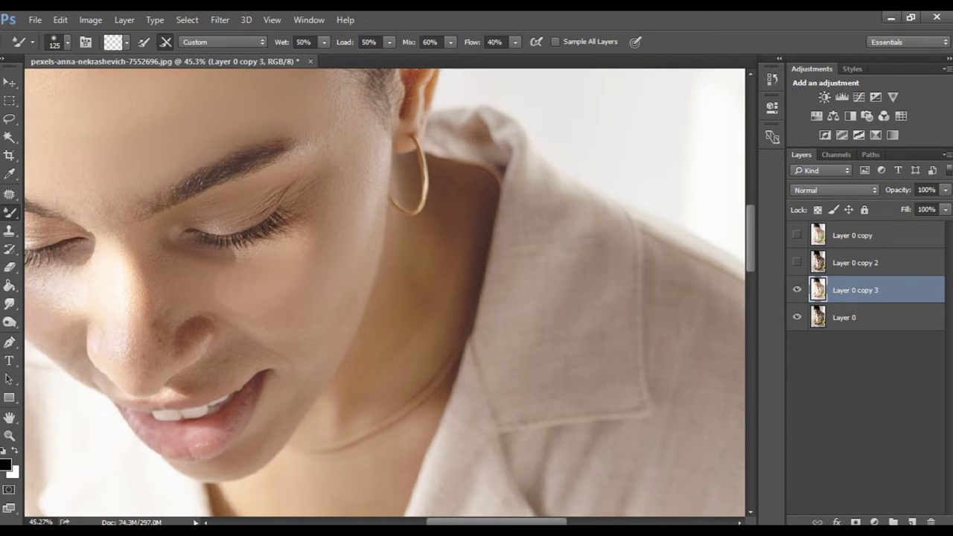
# Continue smoothing with longer strokes across the lower face.
pyautogui.scroll(-2, 384, 292)
pyautogui.moveTo(384, 292)
pyautogui.mouseDown()
pyautogui.moveTo(444, 340)
pyautogui.moveTo(570, 318)
pyautogui.moveTo(626, 418)
pyautogui.mouseUp()
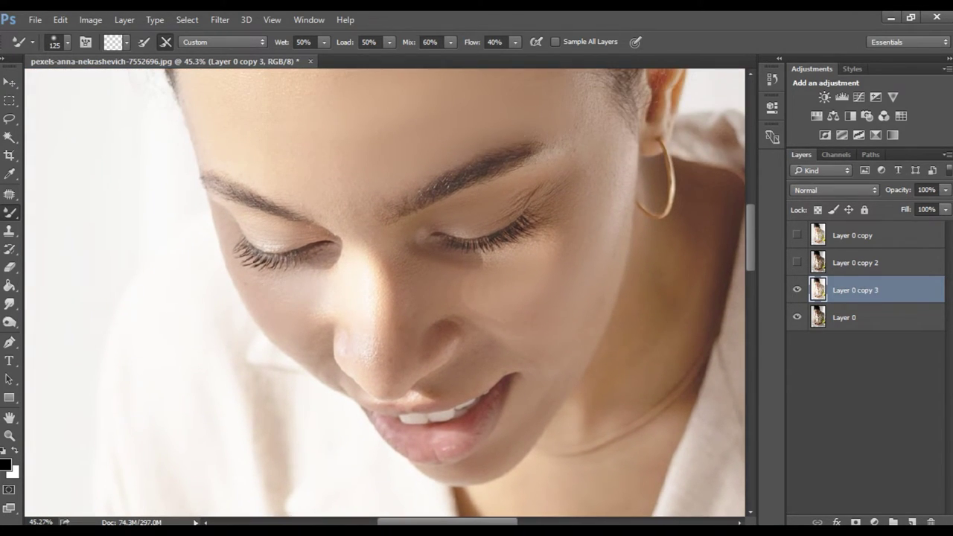
pyautogui.moveTo(384, 292); pyautogui.dragTo(451, 407)
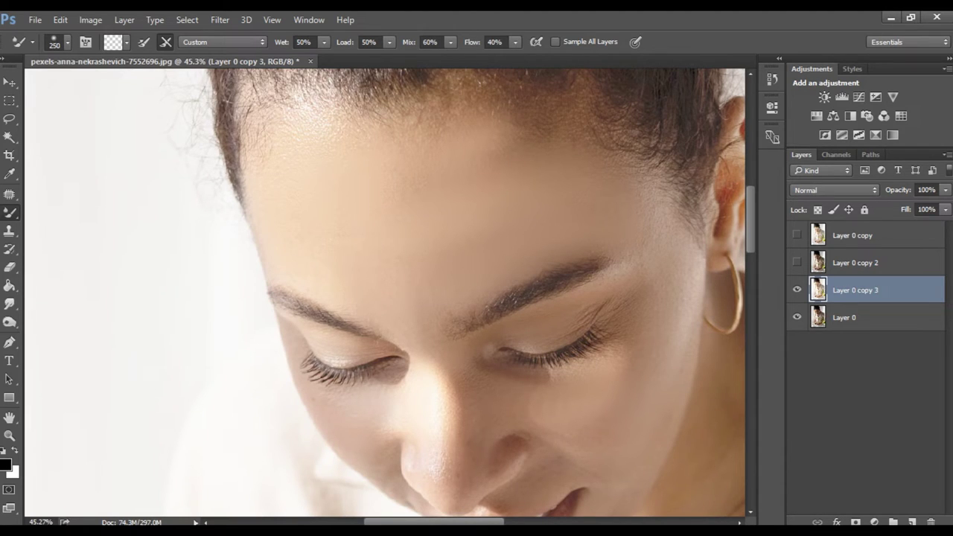
pyautogui.moveTo(521, 350)
pyautogui.mouseDown()
pyautogui.moveTo(246, 104)
pyautogui.moveTo(230, 230)
pyautogui.mouseUp()
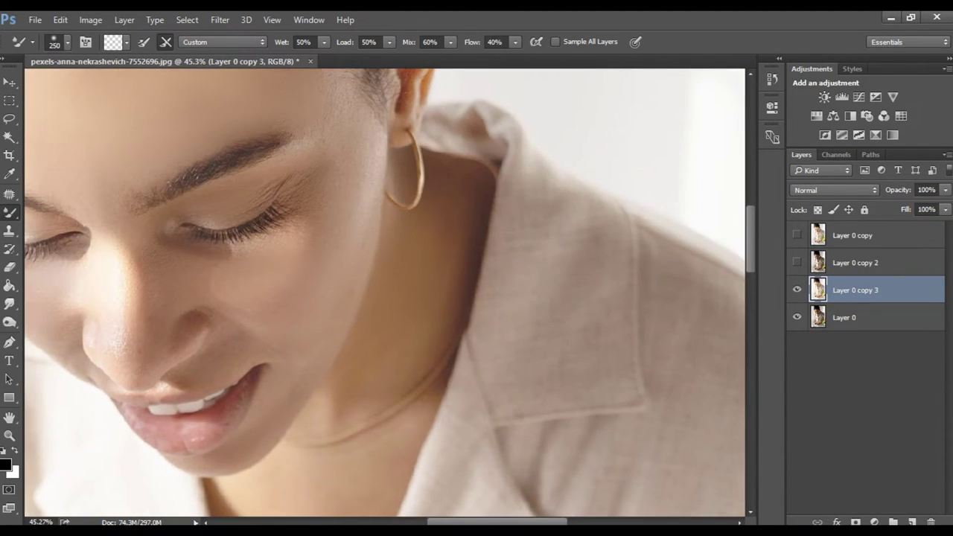
# Lighten and smooth the neckline shadow between the collar edges, resizing the brush as needed.
pyautogui.scroll(-3, 384, 290)
pyautogui.scroll(-2, 384, 291)
pyautogui.press('[')
pyautogui.press('[')
pyautogui.press('[')
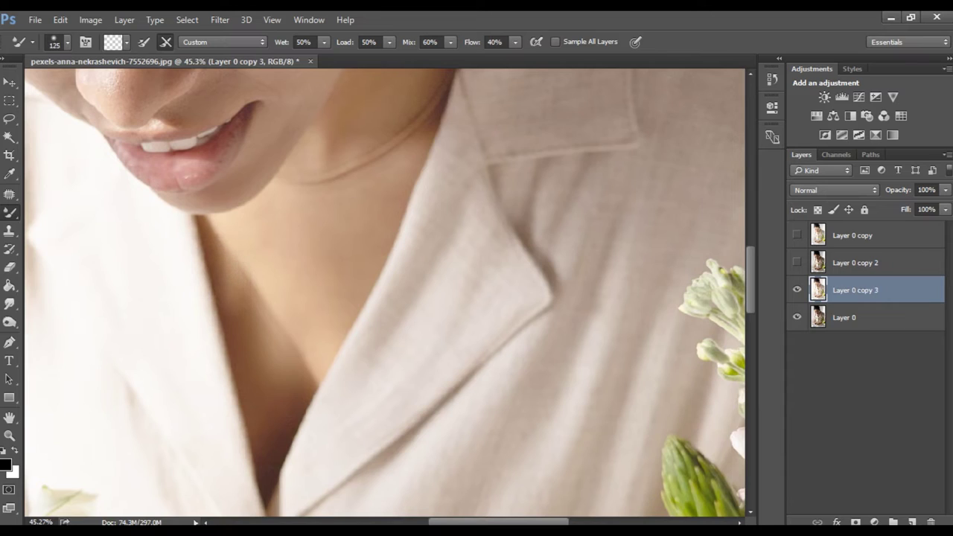
pyautogui.moveTo(238, 372); pyautogui.dragTo(245, 275)
pyautogui.moveTo(231, 328)
pyautogui.mouseDown()
pyautogui.moveTo(216, 238)
pyautogui.moveTo(234, 350)
pyautogui.mouseUp()
pyautogui.moveTo(235, 428); pyautogui.dragTo(264, 313)
pyautogui.press(']')
pyautogui.moveTo(264, 379)
pyautogui.mouseDown()
pyautogui.moveTo(249, 346)
pyautogui.moveTo(306, 413)
pyautogui.moveTo(286, 469)
pyautogui.mouseUp()
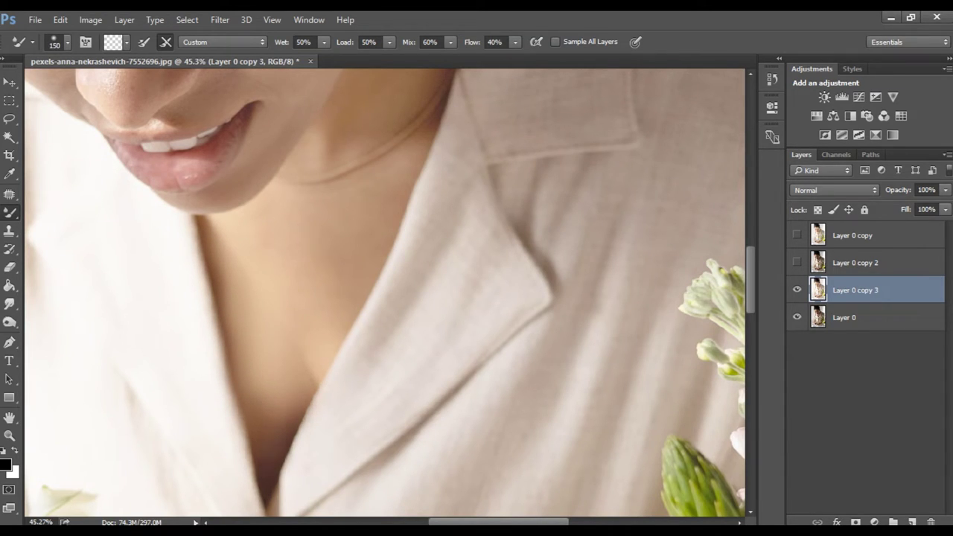
pyautogui.moveTo(271, 406); pyautogui.dragTo(287, 506)
pyautogui.moveTo(290, 384); pyautogui.dragTo(268, 477)
pyautogui.moveTo(253, 387); pyautogui.dragTo(246, 454)
# Bring the hands holding the phone and flowers into close view.
pyautogui.scroll(2, 384, 291)
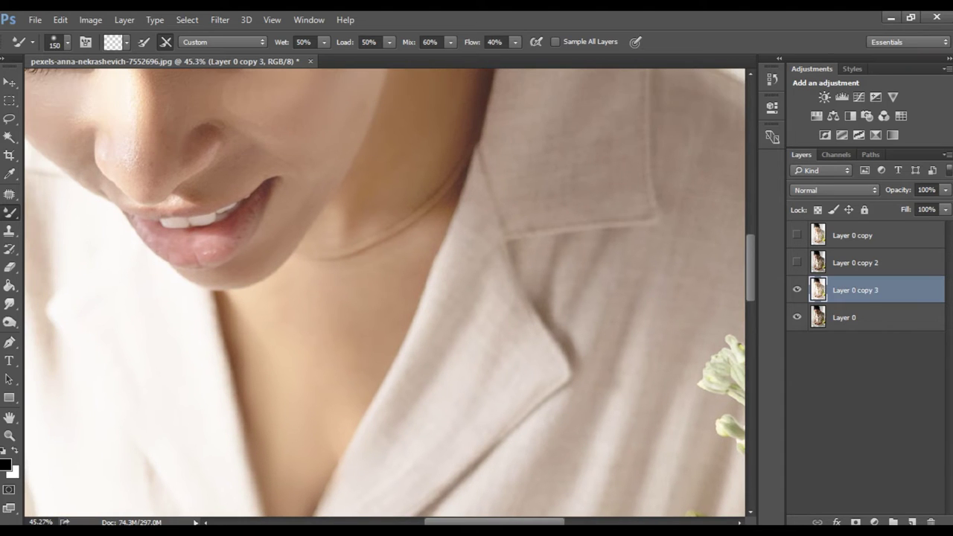
pyautogui.moveTo(384, 291); pyautogui.dragTo(431, 387)
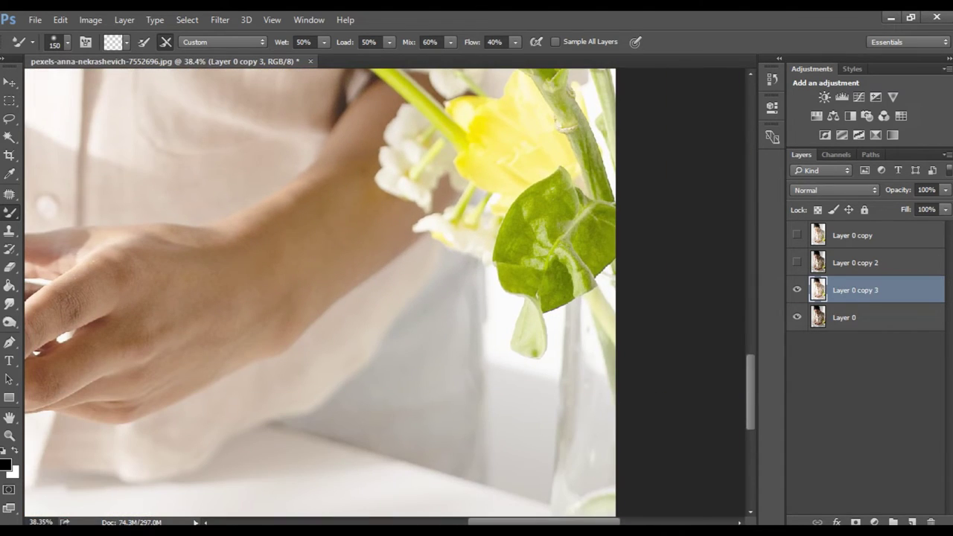
pyautogui.hscroll(-6, 384, 291)
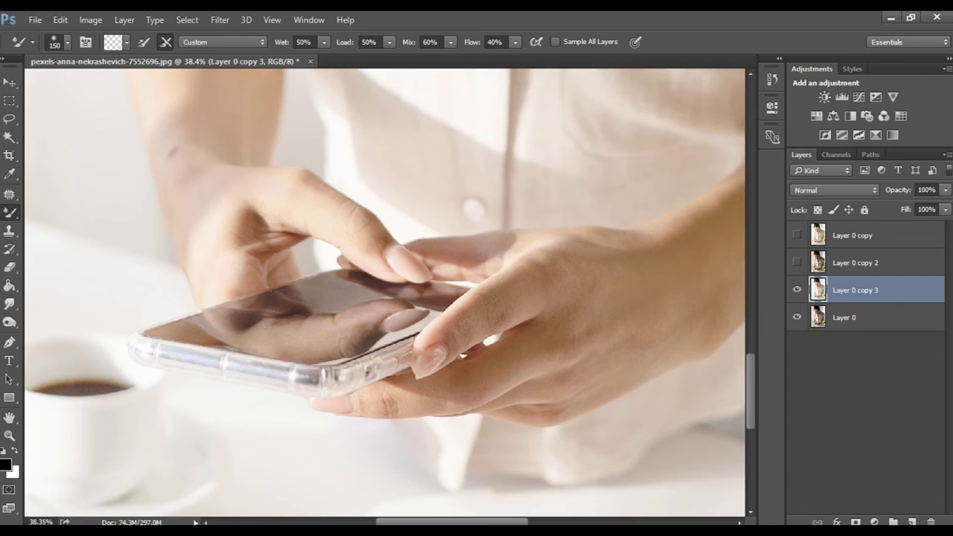